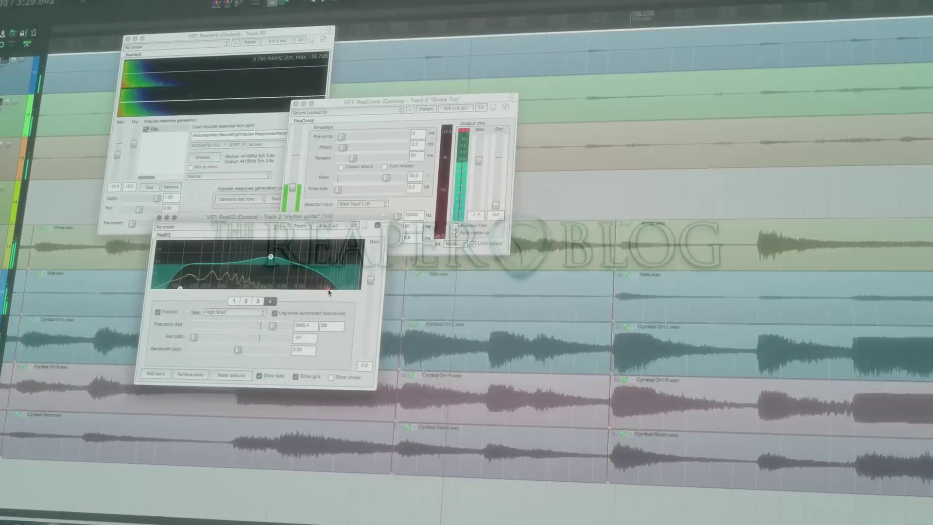
Raise ReaEQ band 4's frequency to about 16.8 kHz
{"action": "left_click_drag", "start_coordinate": [327, 288], "coordinate": [348, 292]}
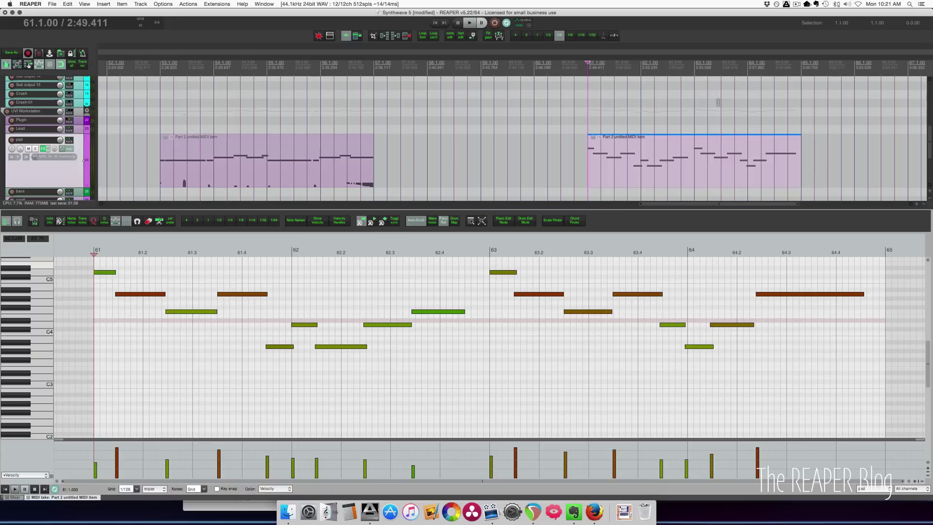
Set the edit position to bar 61 and play the later MIDI item
{"action": "left_click", "coordinate": [627, 53]}
{"action": "left_click", "coordinate": [590, 71]}
{"action": "scroll", "coordinate": [596, 157], "scroll_direction": "right", "scroll_amount": 3}
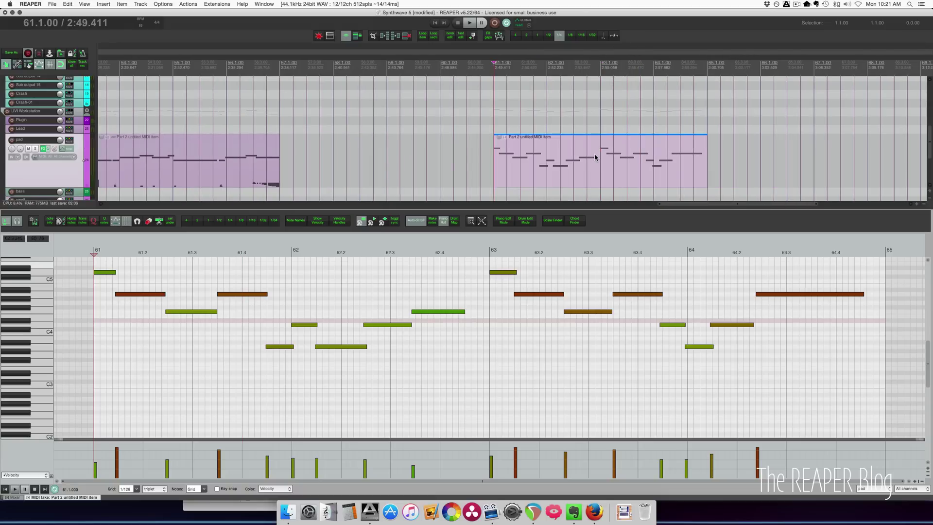
{"action": "key", "text": "space"}
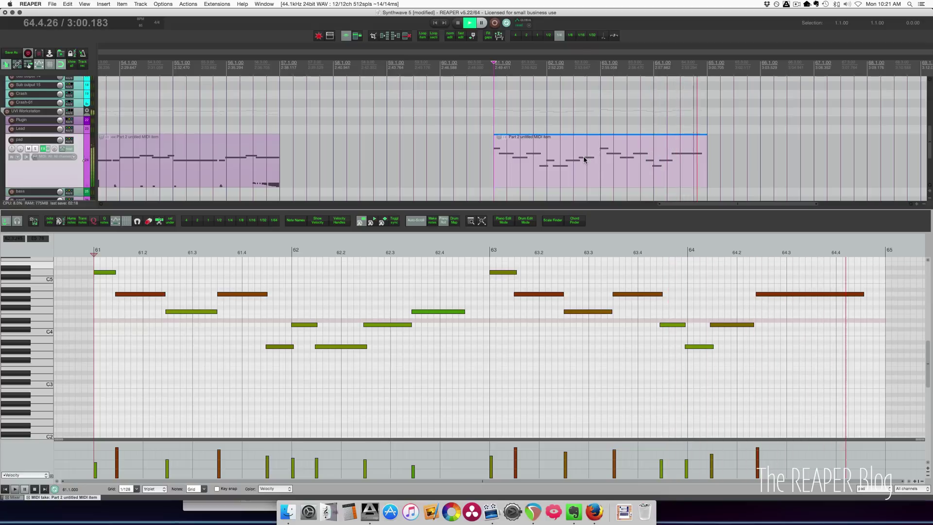
Play from bar 53 and load the earlier MIDI item into the MIDI editor
{"action": "key", "text": "["}
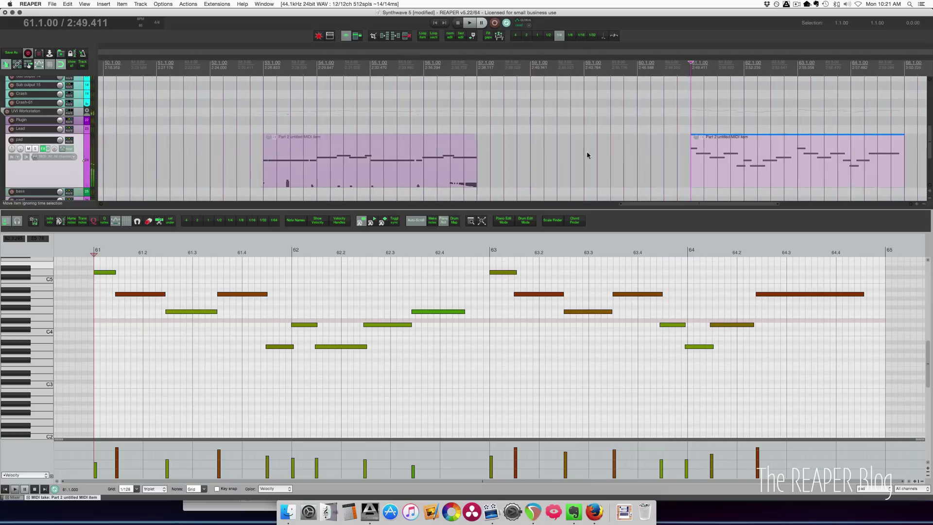
{"action": "key", "text": "space"}
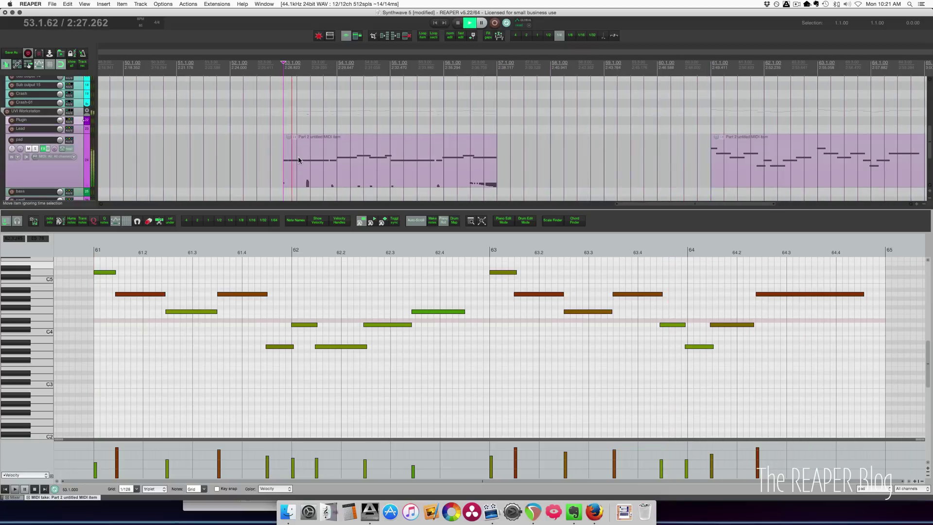
{"action": "left_click", "coordinate": [299, 162]}
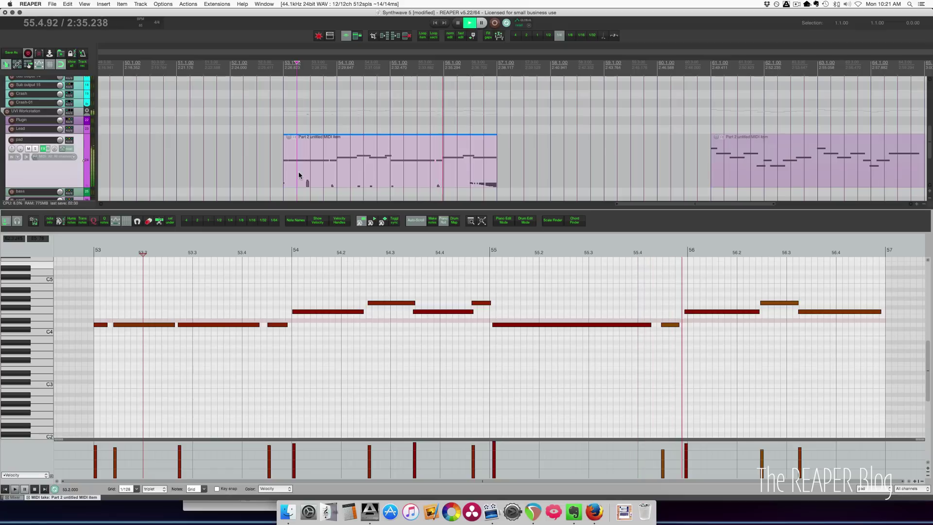
{"action": "scroll", "coordinate": [300, 175], "scroll_direction": "right", "scroll_amount": 3}
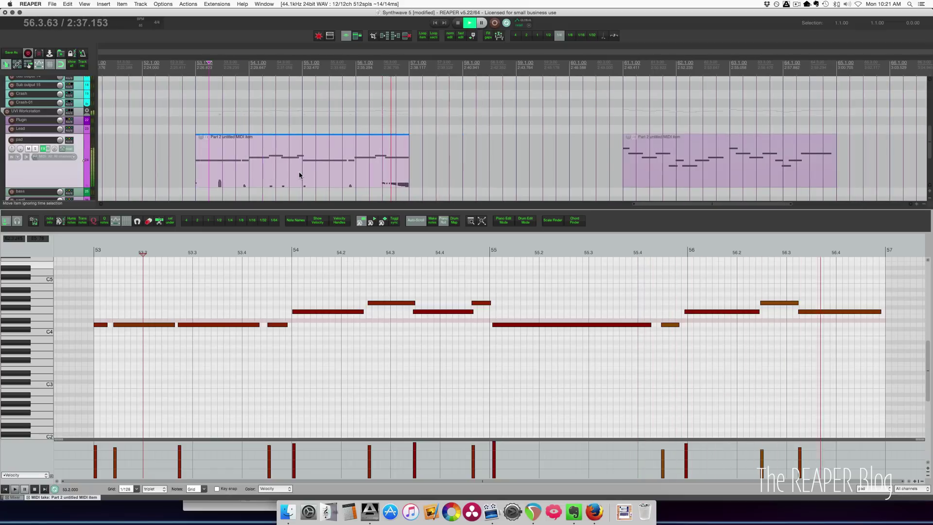
{"action": "left_click", "coordinate": [396, 155]}
Stop playback and add a new controller lane set to Pitch
{"action": "key", "text": "space"}
{"action": "scroll", "coordinate": [394, 189], "scroll_direction": "left", "scroll_amount": 2}
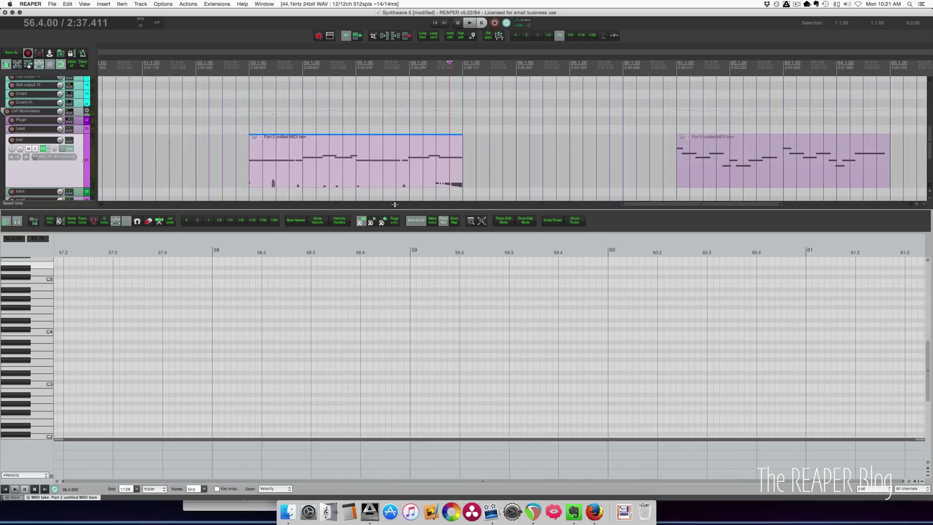
{"action": "left_click", "coordinate": [52, 476]}
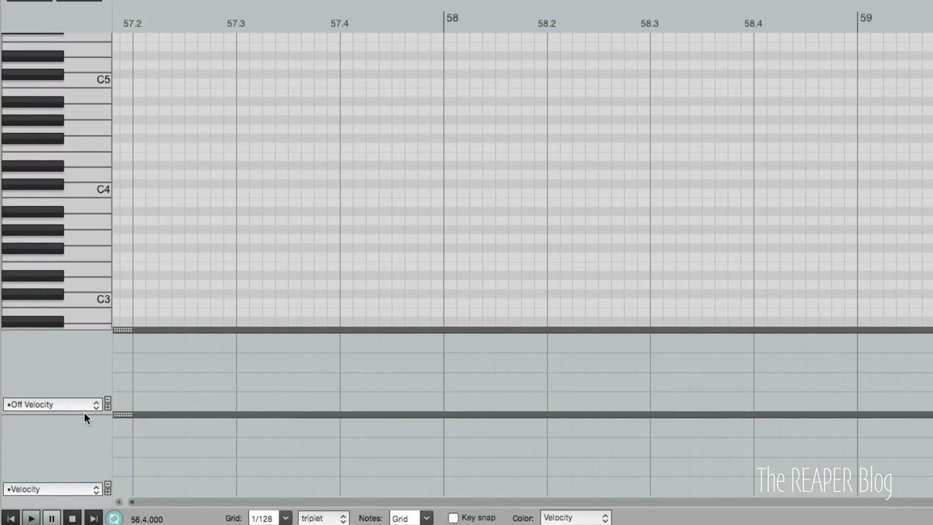
{"action": "left_click", "coordinate": [34, 434]}
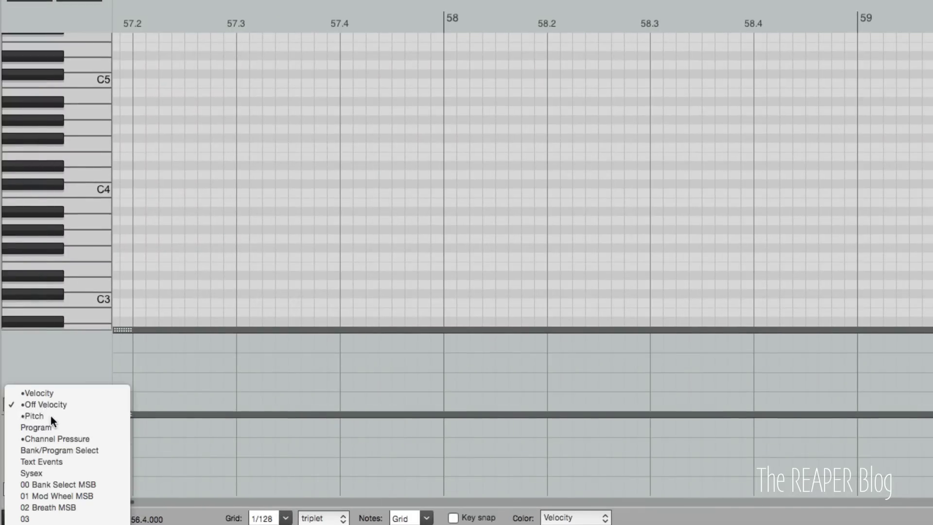
{"action": "left_click", "coordinate": [50, 415]}
Zoom in on the downward pitch-bend ramp around bar 56.3, ending before bar 57
{"action": "scroll", "coordinate": [250, 391], "scroll_direction": "down", "scroll_amount": 6}
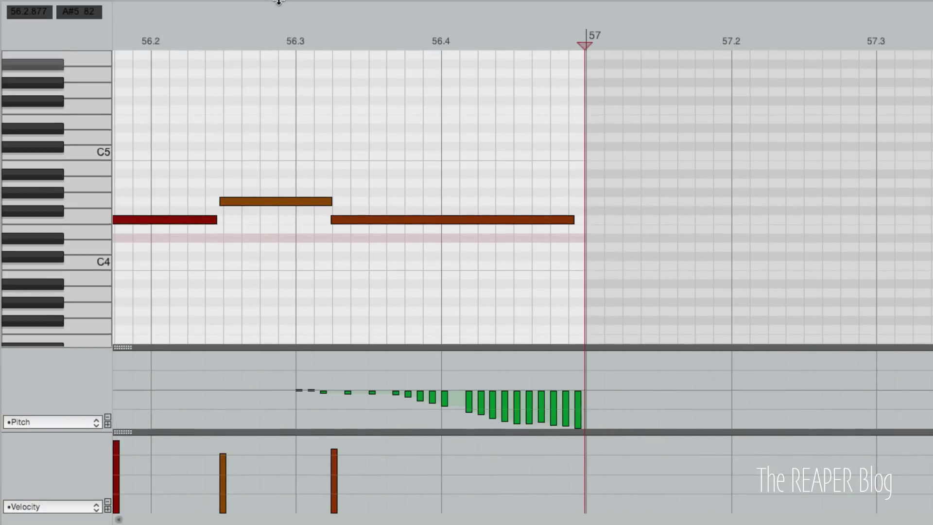
{"action": "left_click", "coordinate": [303, 41]}
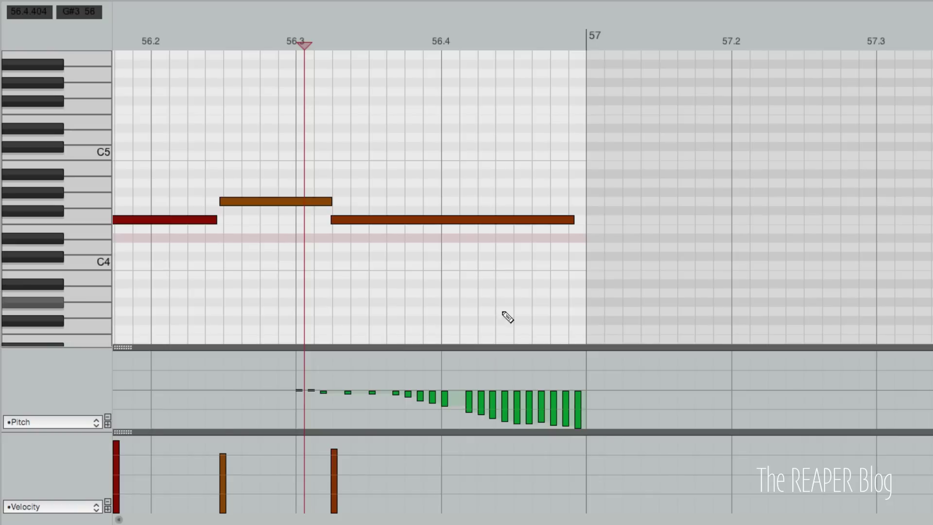
{"action": "scroll", "coordinate": [507, 317], "scroll_direction": "down", "scroll_amount": 5}
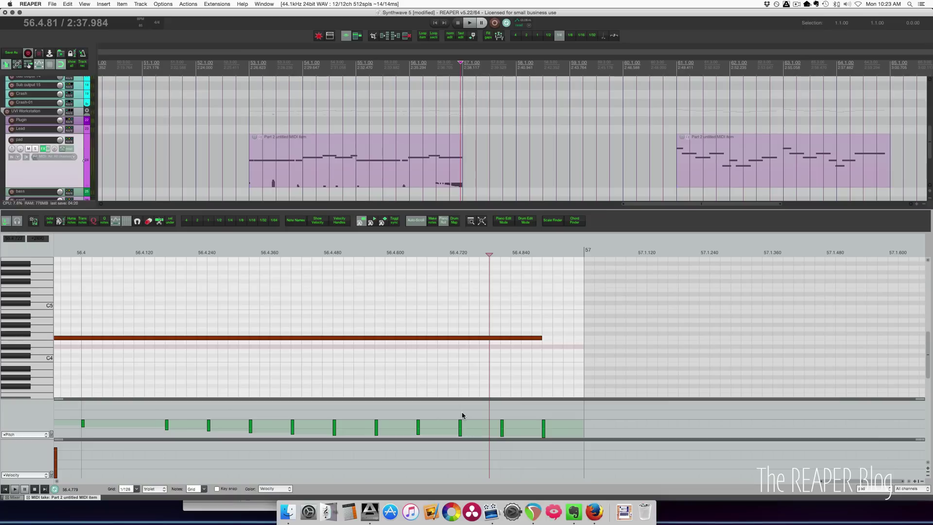
Move the later MIDI item from bar 61 to bar 57 and play from bar 56
{"action": "left_click", "coordinate": [638, 175]}
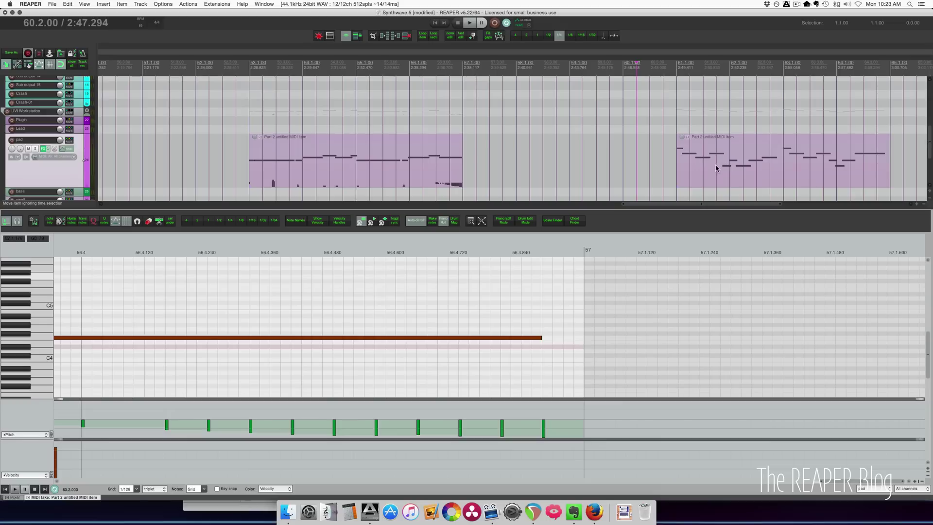
{"action": "left_click", "coordinate": [714, 169]}
{"action": "left_click_drag", "start_coordinate": [714, 168], "coordinate": [502, 162]}
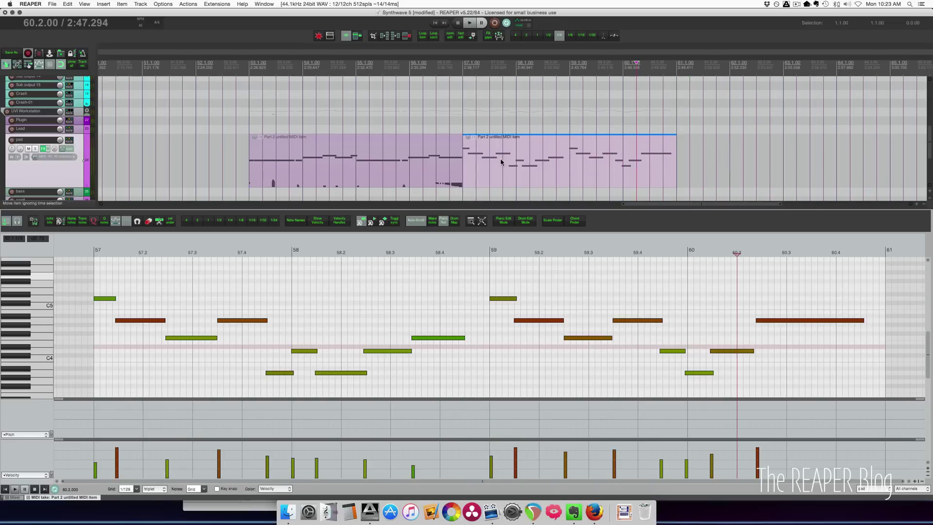
{"action": "left_click", "coordinate": [408, 69]}
{"action": "key", "text": "space"}
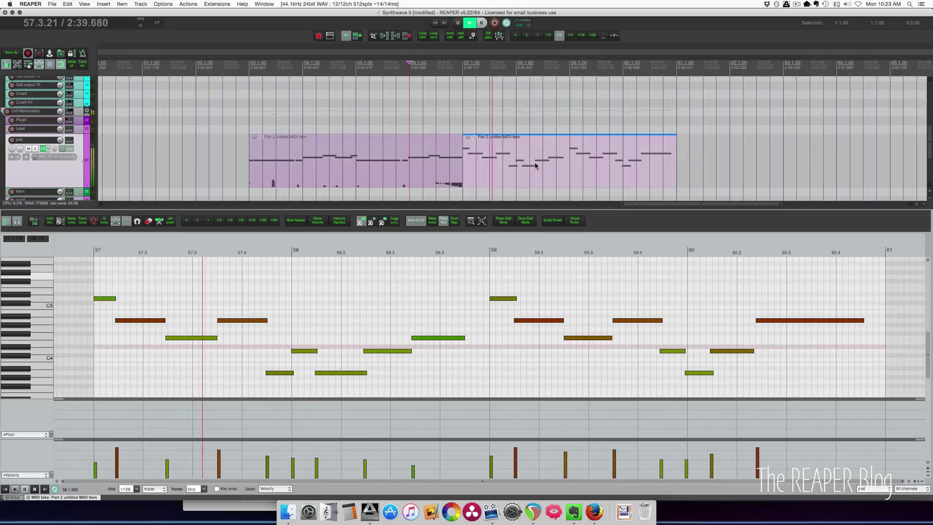
{"action": "key", "text": "space"}
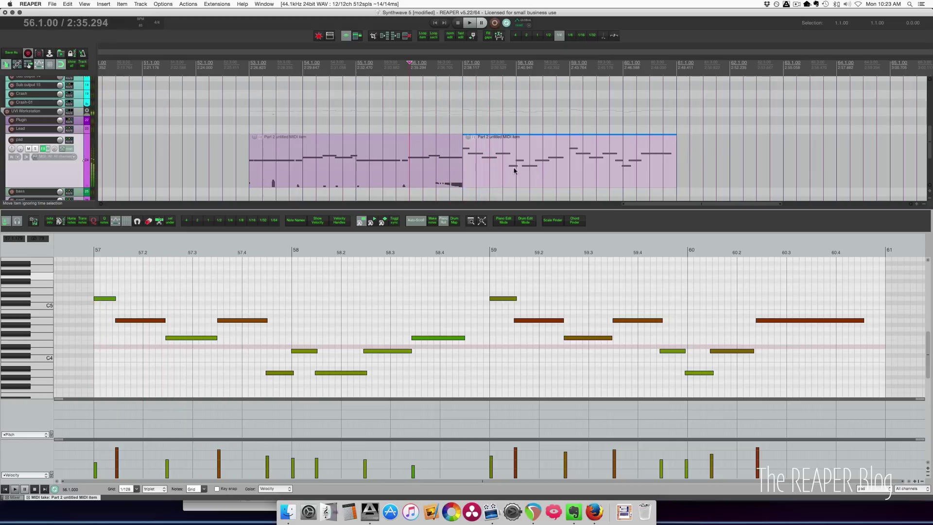
Shift the later MIDI item one bar later to bar 58 and play from 58.1
{"action": "left_click_drag", "start_coordinate": [489, 178], "coordinate": [543, 178]}
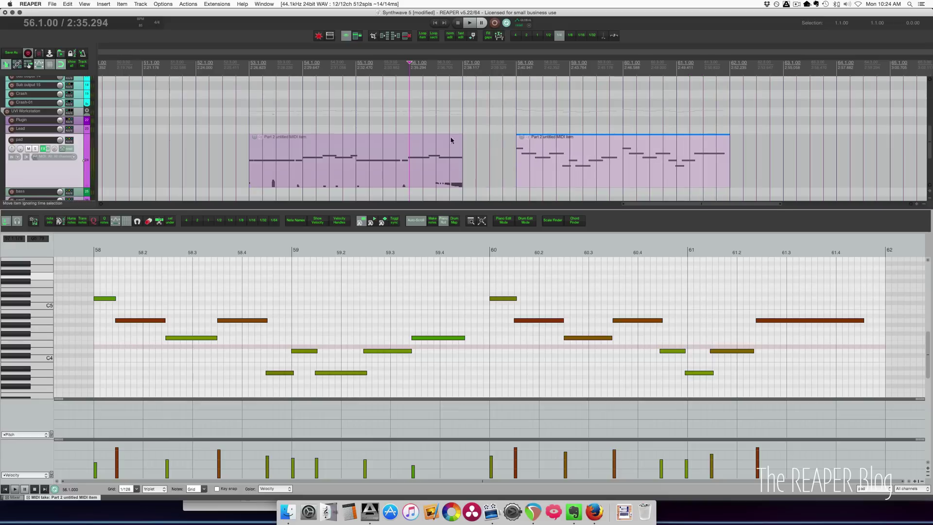
{"action": "left_click", "coordinate": [520, 128]}
{"action": "key", "text": "space"}
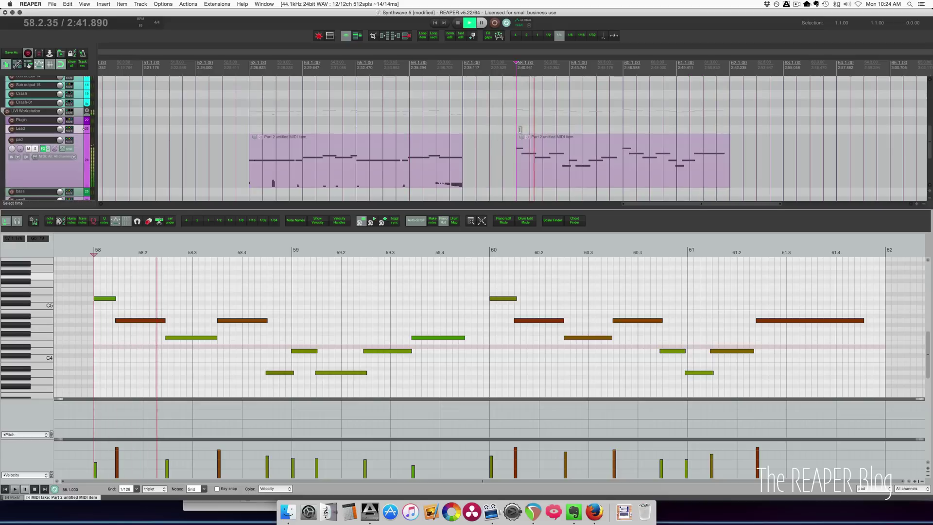
{"action": "key", "text": "space"}
Move the second MIDI item to start at 48.2 and play it from there
{"action": "left_click_drag", "start_coordinate": [541, 147], "coordinate": [269, 145]}
{"action": "left_click", "coordinate": [240, 122]}
{"action": "key", "text": "space"}
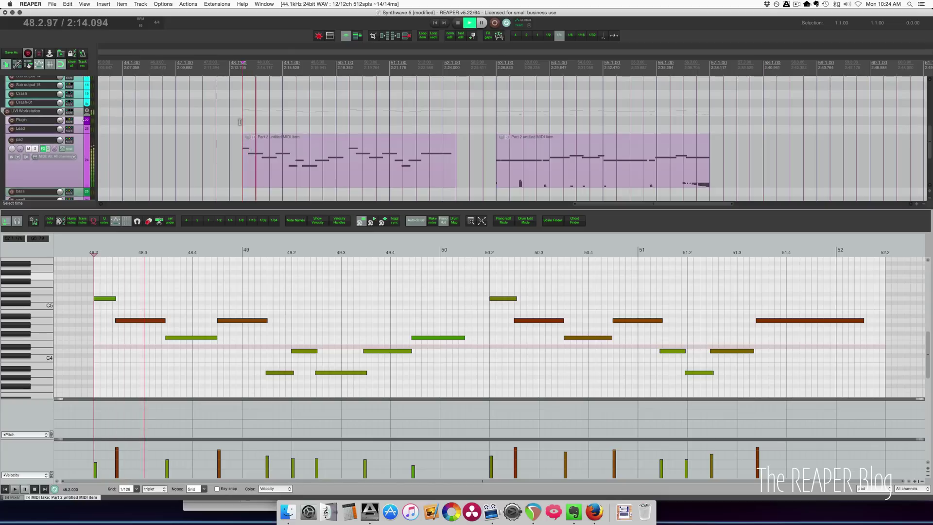
{"action": "key", "text": "space"}
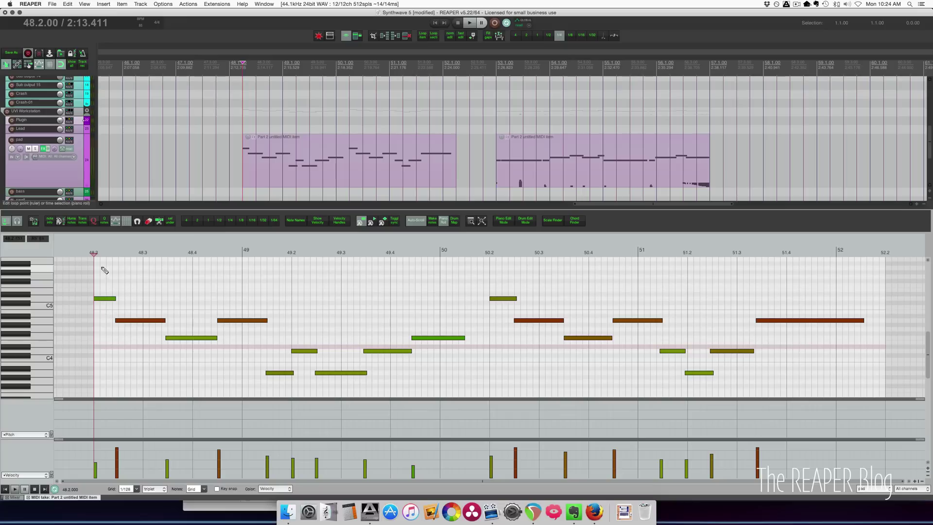
Add a pitch-bend point in the Pitch lane, placed exactly at the item's 48.2 start
{"action": "left_click", "coordinate": [248, 176]}
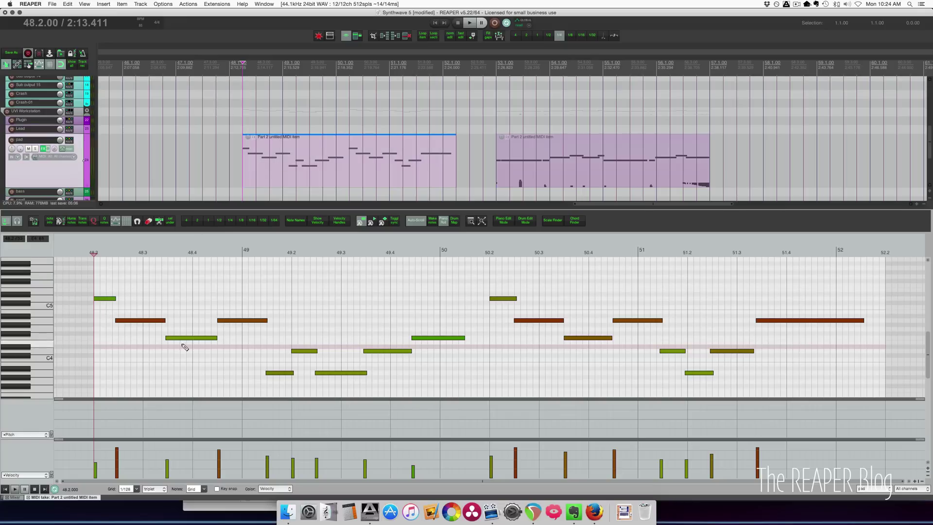
{"action": "scroll", "coordinate": [185, 346], "scroll_direction": "up", "scroll_amount": 2}
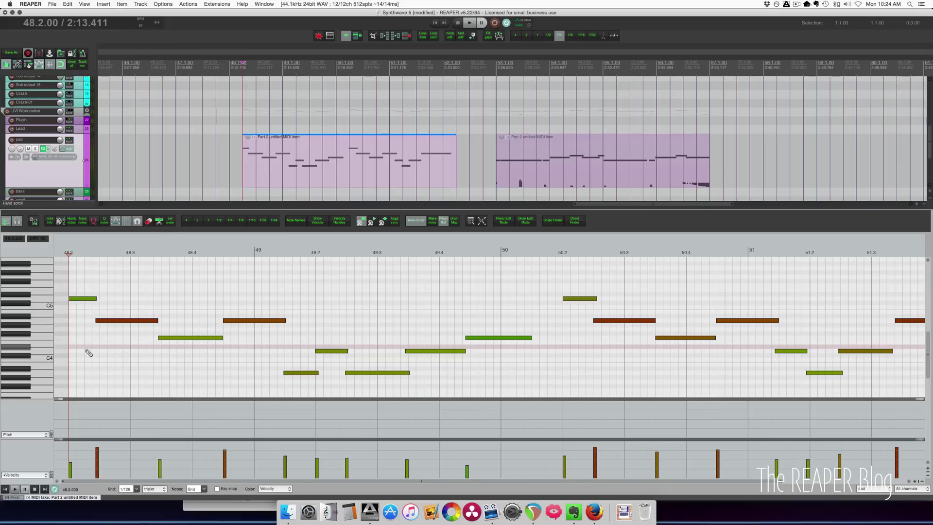
{"action": "left_click", "coordinate": [70, 418]}
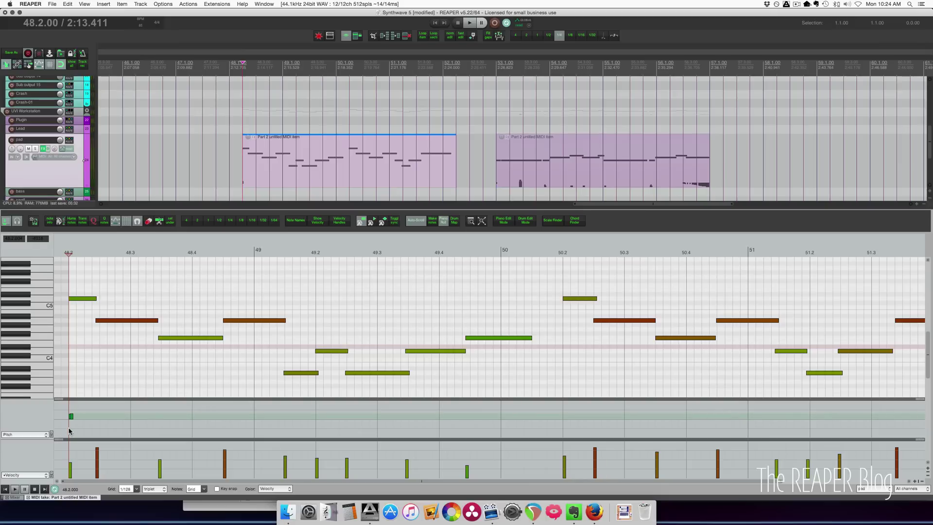
{"action": "scroll", "coordinate": [70, 432], "scroll_direction": "up", "scroll_amount": 10}
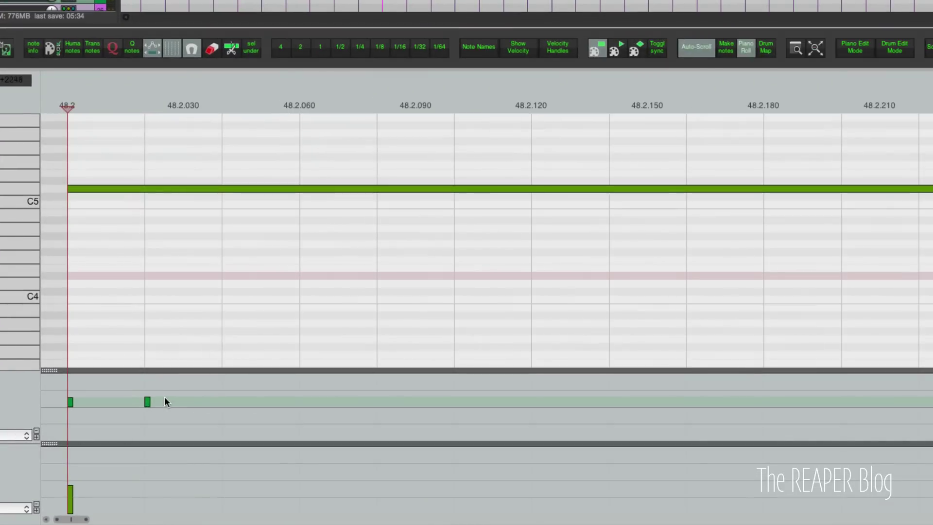
{"action": "left_click_drag", "start_coordinate": [148, 409], "coordinate": [71, 401]}
Set the start pitch-bend event's value to 8192 through its Event properties
{"action": "right_click", "coordinate": [84, 415]}
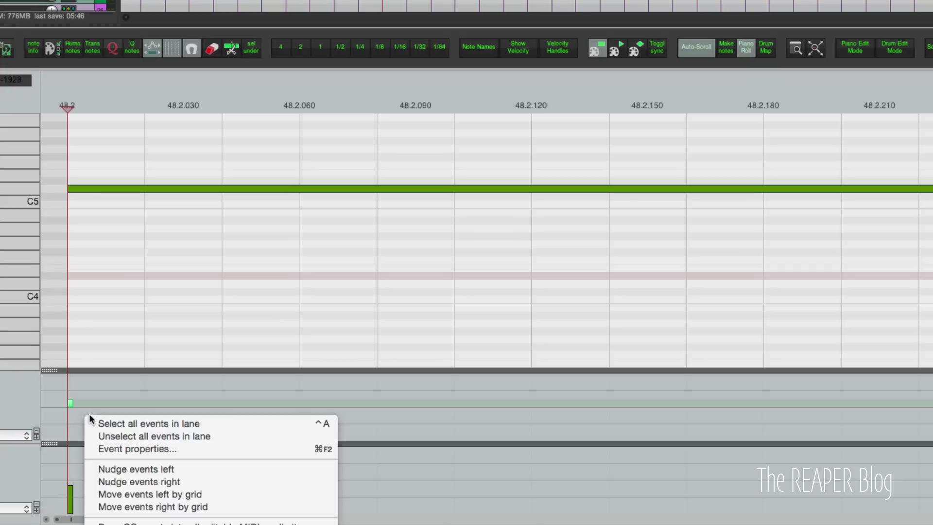
{"action": "left_click", "coordinate": [118, 448]}
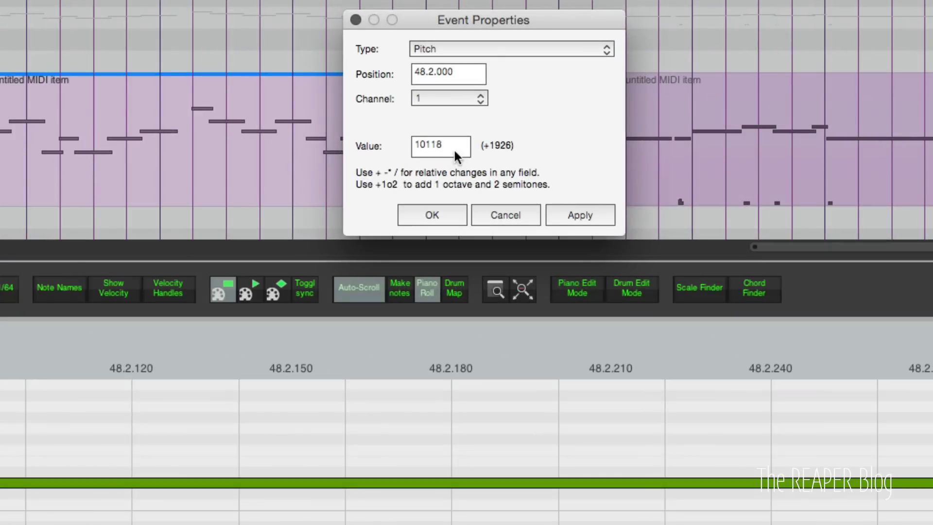
{"action": "left_click", "coordinate": [454, 147]}
{"action": "type", "text": "8192"}
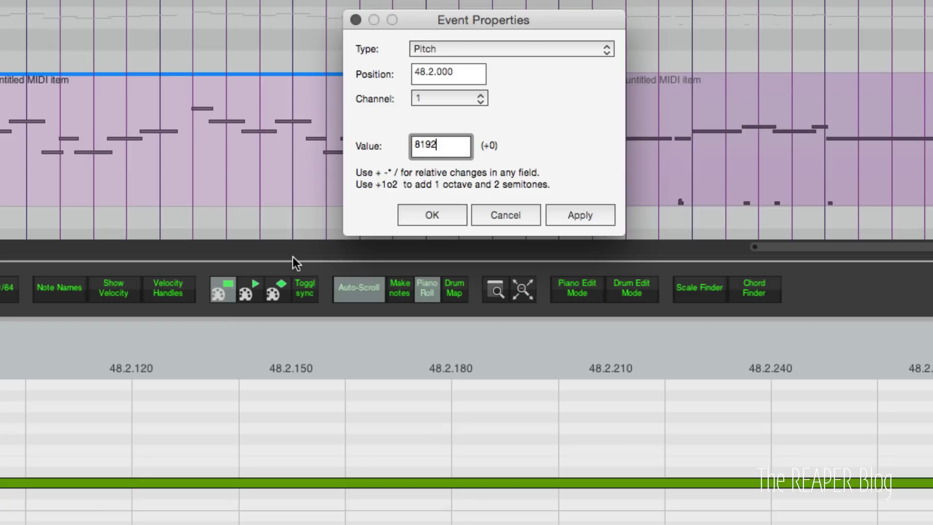
{"action": "left_click", "coordinate": [432, 214]}
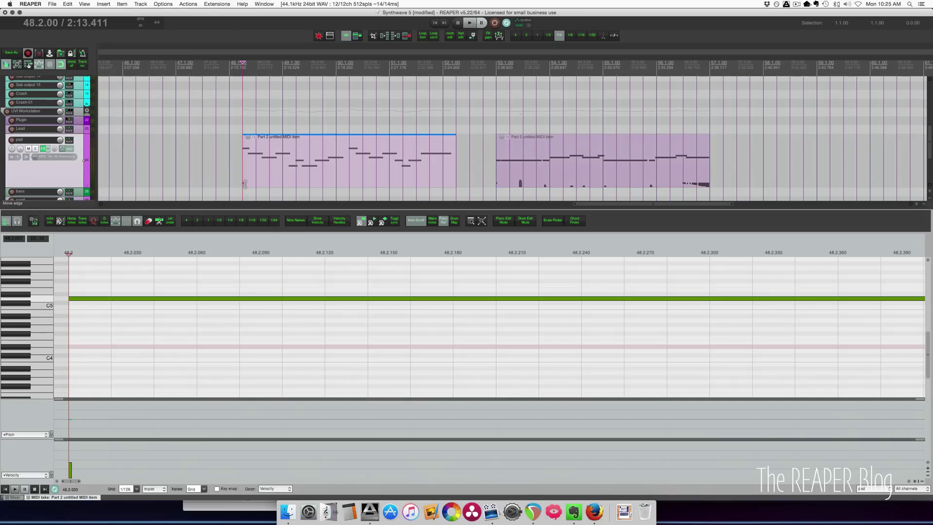
Play the item from its 48.2 start to check its pitch
{"action": "left_click", "coordinate": [248, 184]}
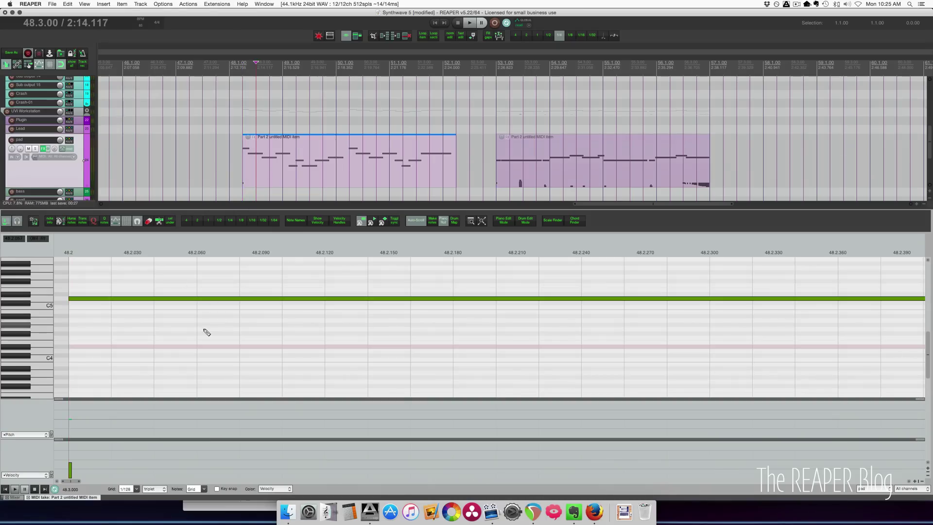
{"action": "left_click", "coordinate": [249, 175], "text": "ctrl"}
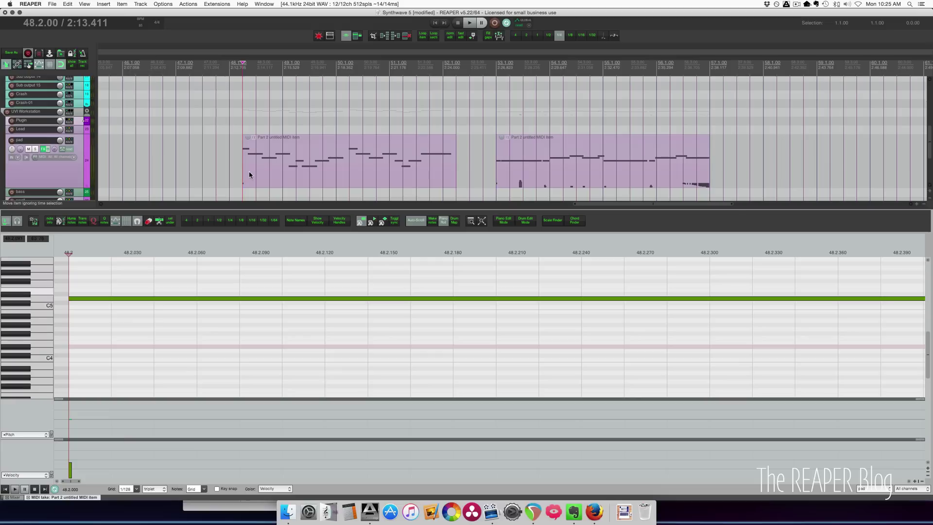
{"action": "key", "text": "space"}
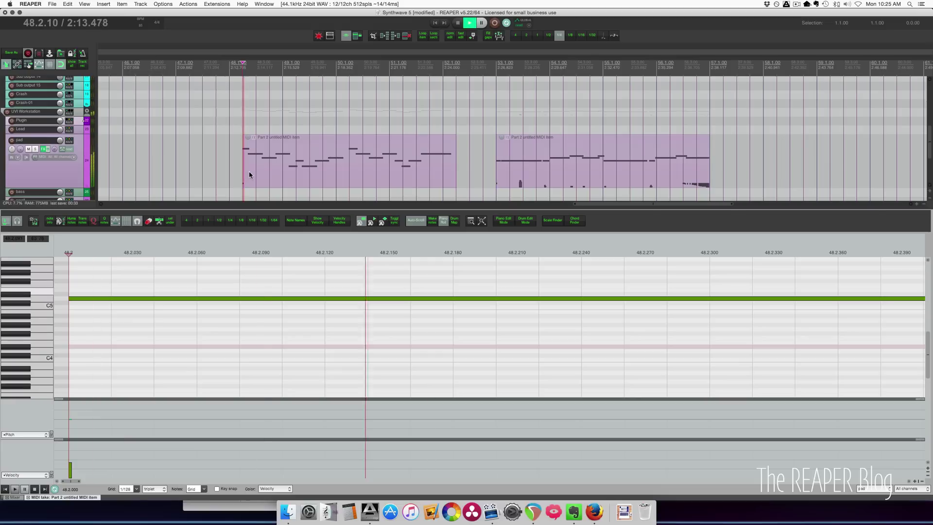
{"action": "key", "text": "space"}
Move the item to 57.1 and play across the join from 56.3
{"action": "left_click_drag", "start_coordinate": [258, 174], "coordinate": [735, 179]}
{"action": "left_click", "coordinate": [684, 121]}
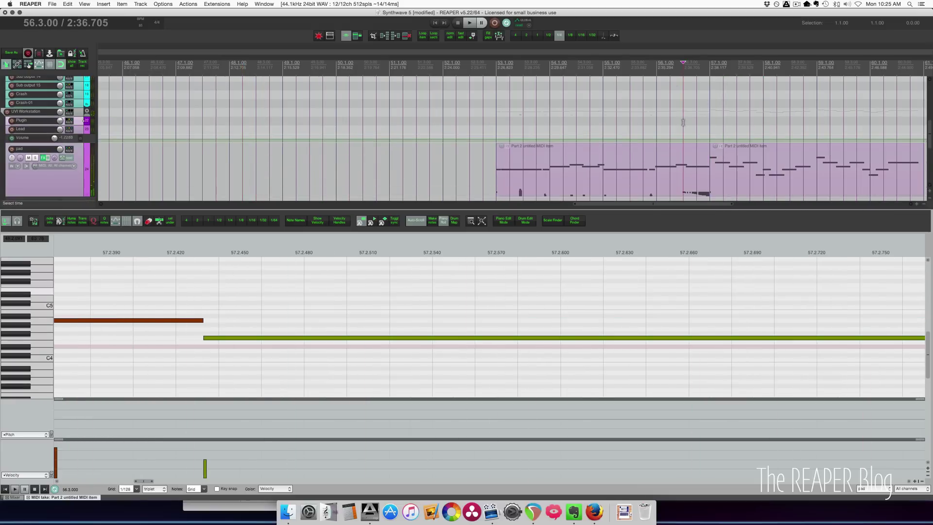
{"action": "scroll", "coordinate": [671, 131], "scroll_direction": "right", "scroll_amount": 5}
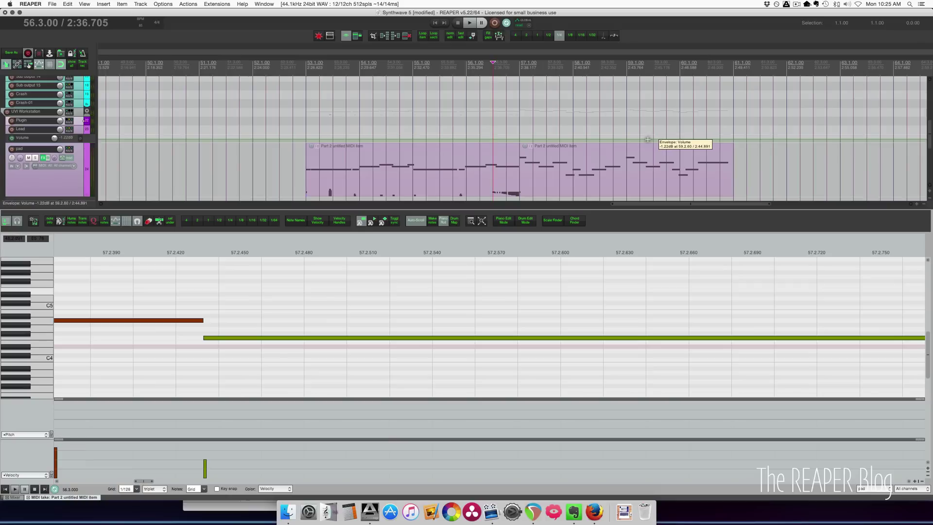
{"action": "key", "text": "space"}
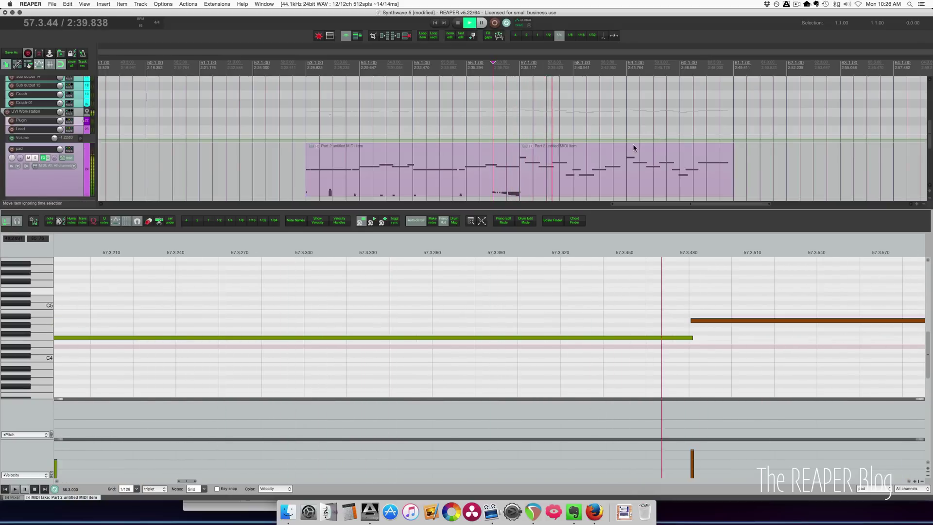
{"action": "key", "text": "space"}
{"action": "scroll", "coordinate": [600, 148], "scroll_direction": "down", "scroll_amount": 5}
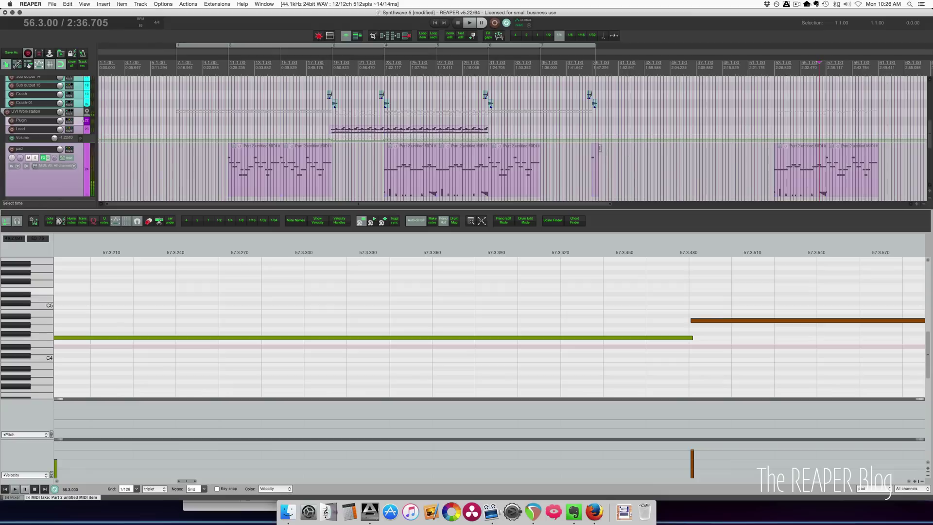
{"action": "scroll", "coordinate": [600, 147], "scroll_direction": "right", "scroll_amount": 3}
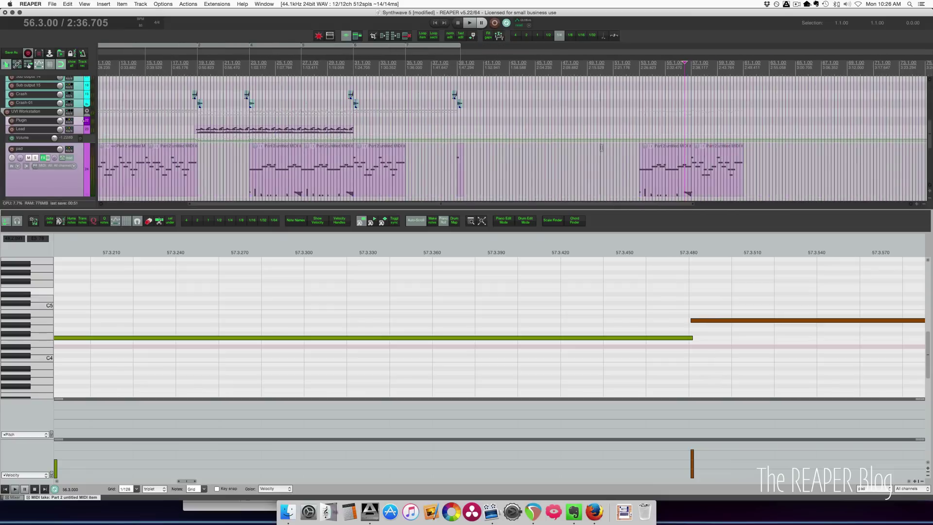